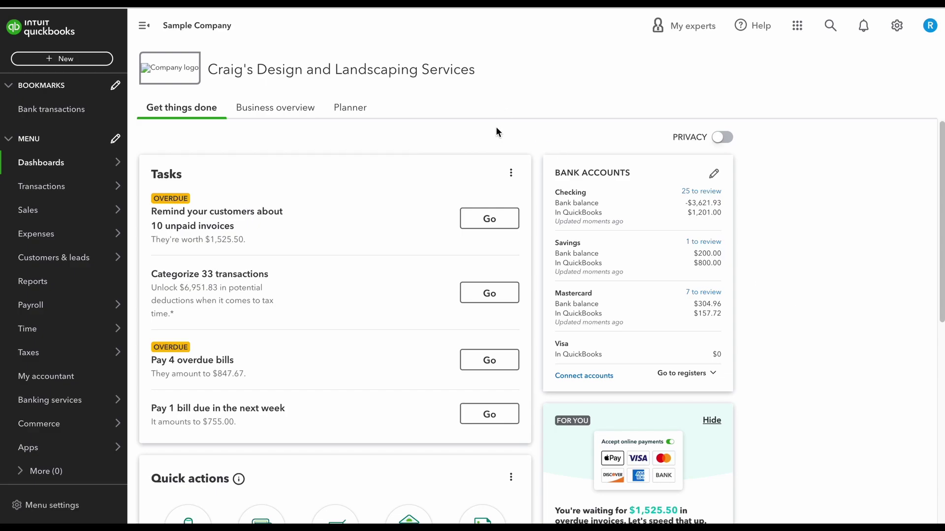
Start a new invoice and choose Outsourced Operations as the customer.
{"action": "left_click", "coordinate": [55, 64]}
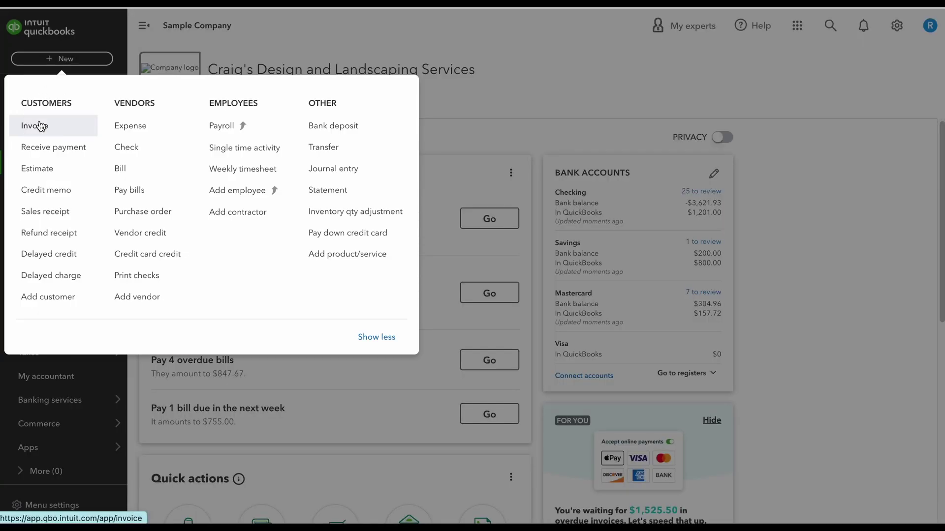
{"action": "scroll", "coordinate": [41, 126], "scroll_direction": "down", "scroll_amount": 2}
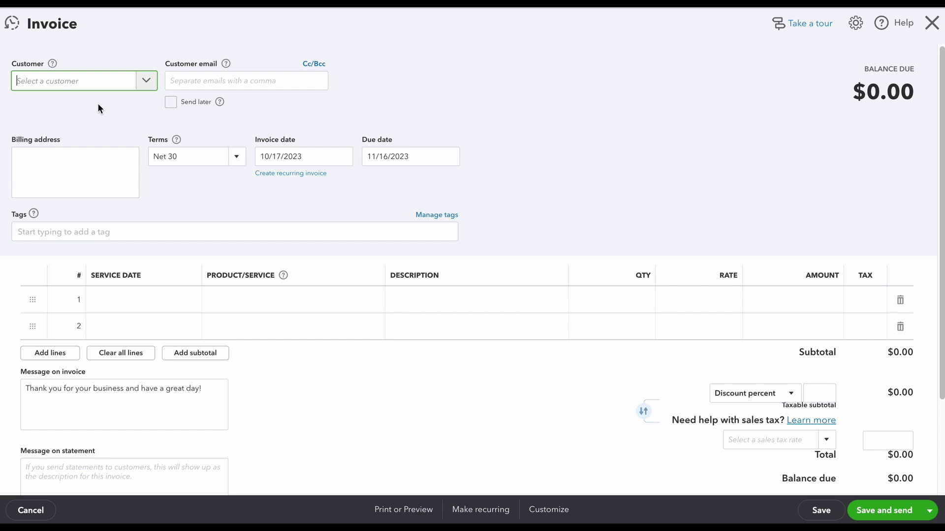
{"action": "type", "text": "out"}
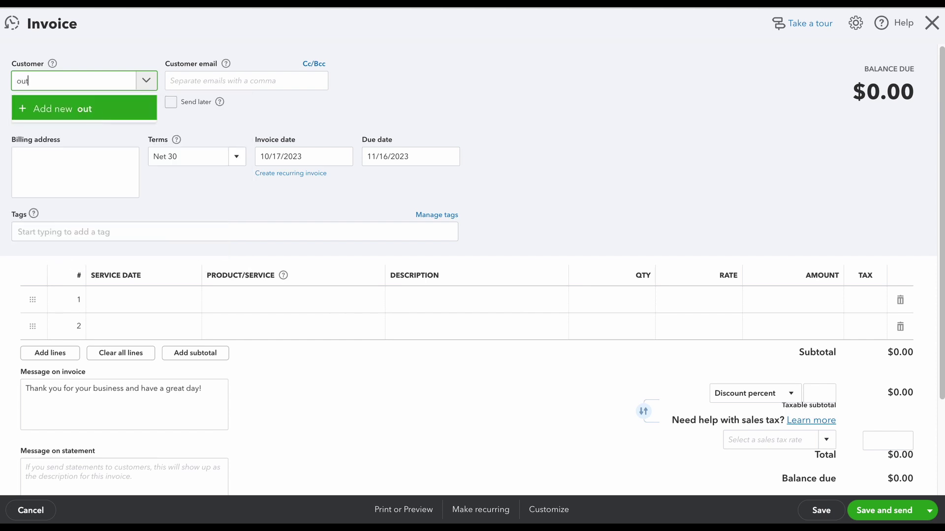
{"action": "left_click", "coordinate": [78, 114]}
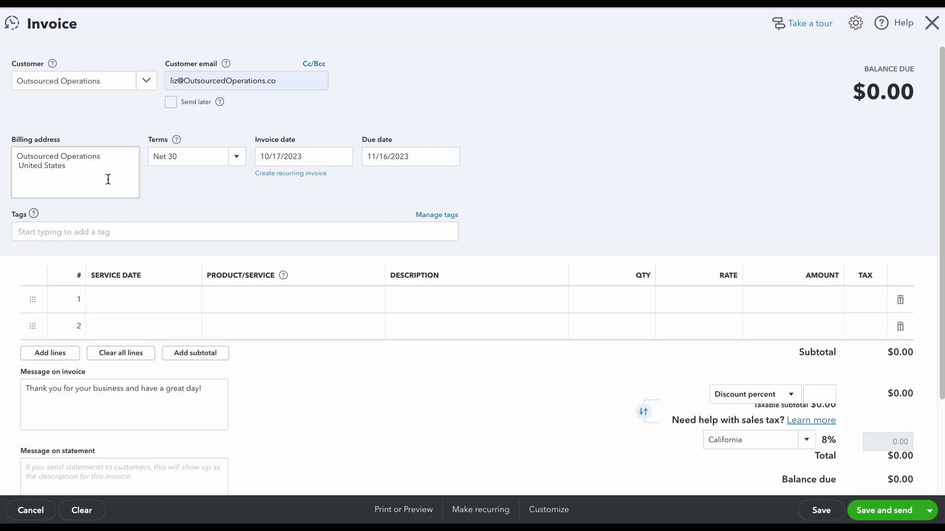
{"action": "left_click", "coordinate": [239, 165]}
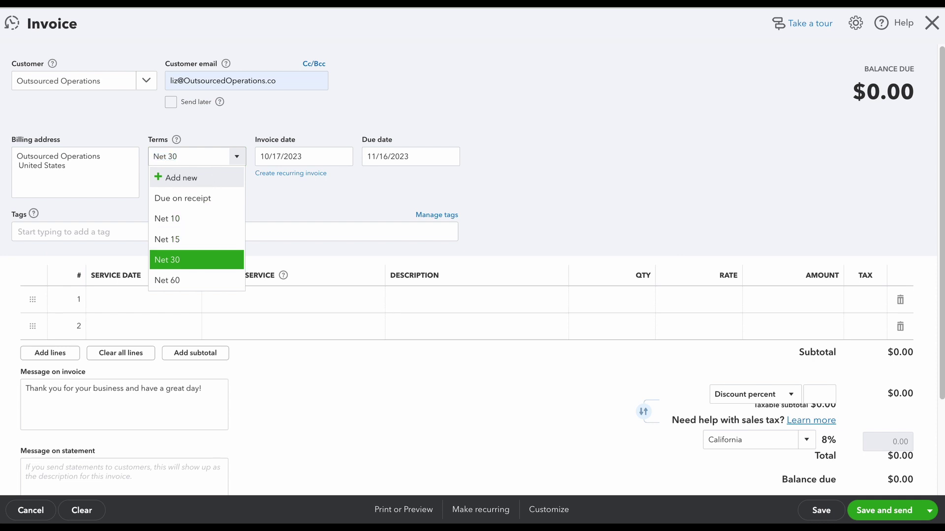
{"action": "left_click", "coordinate": [197, 183]}
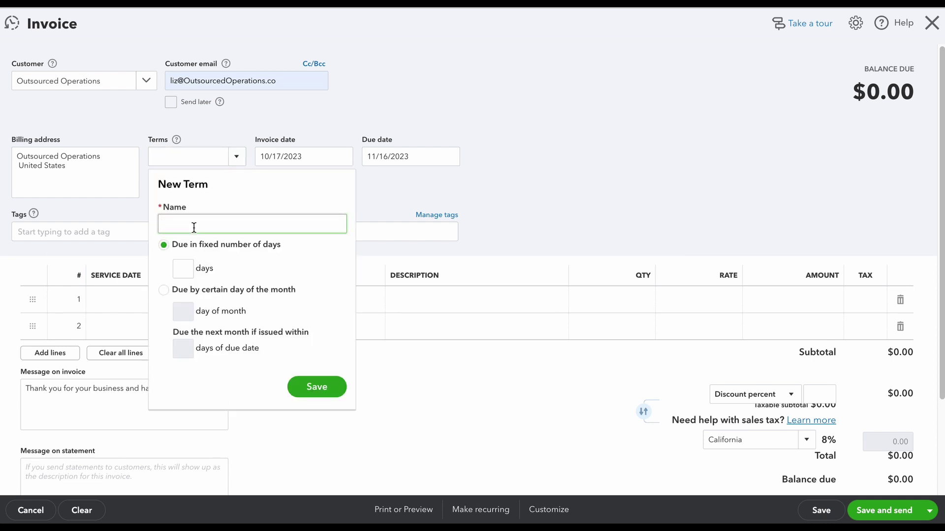
{"action": "left_click", "coordinate": [235, 158]}
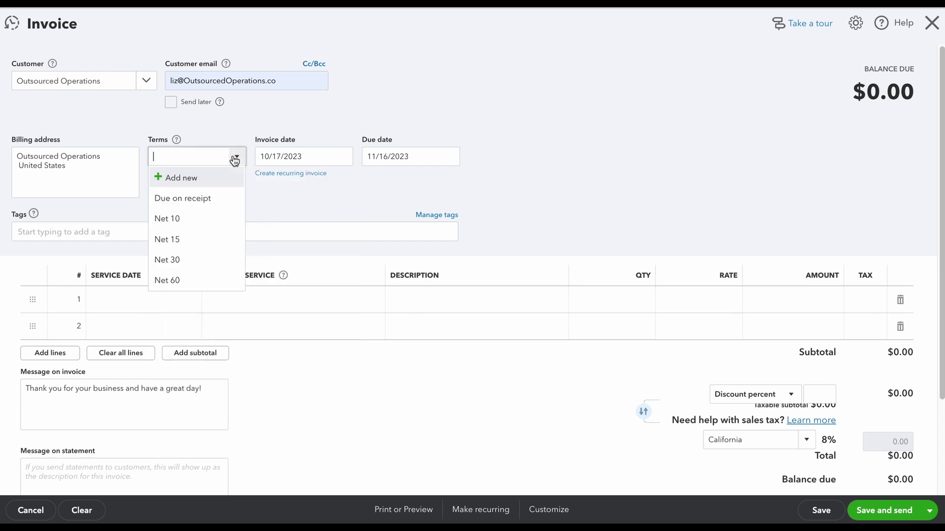
{"action": "left_click", "coordinate": [181, 262]}
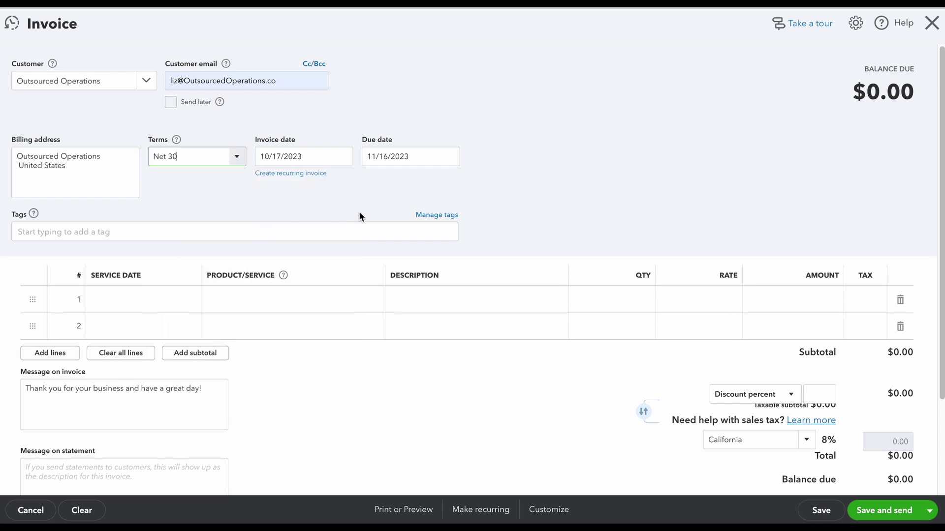
Set the invoice date to November 1, 2023, moving the due date to 12/01/2023.
{"action": "left_click", "coordinate": [344, 162]}
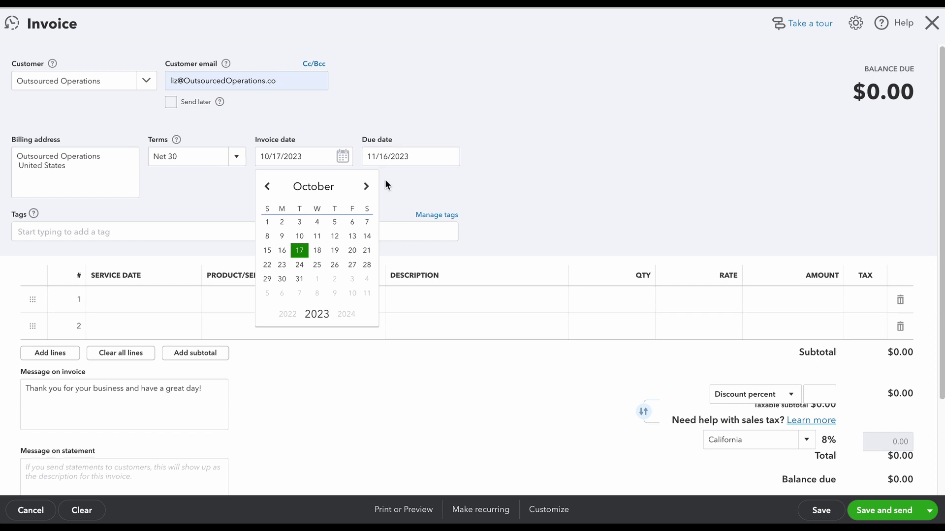
{"action": "left_click", "coordinate": [317, 279]}
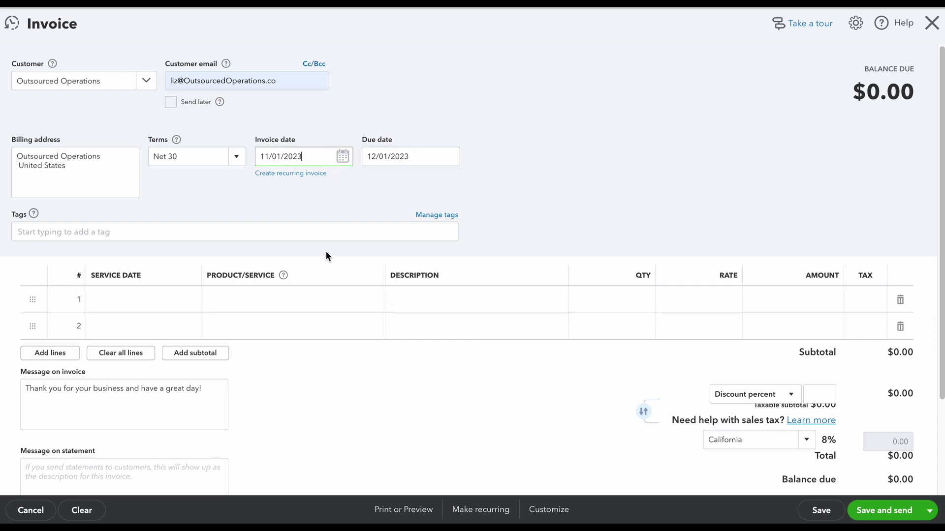
{"action": "left_click", "coordinate": [139, 301]}
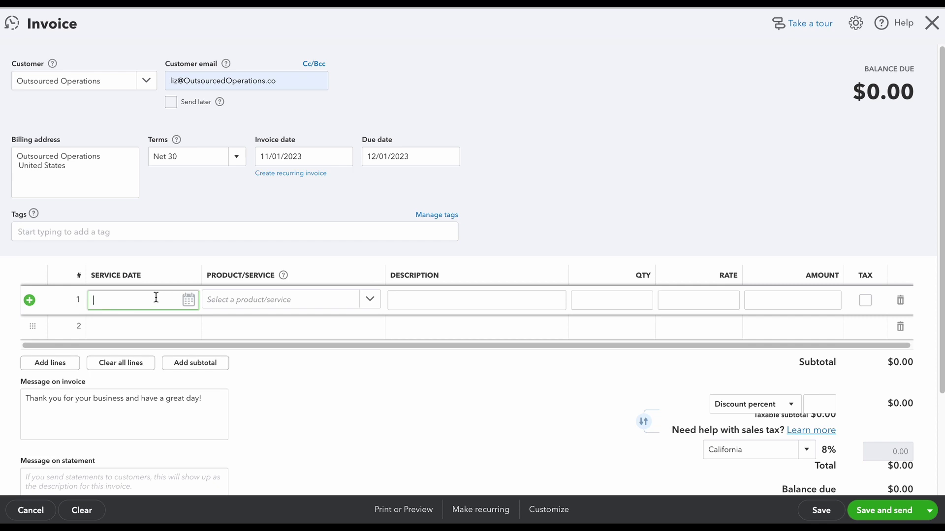
Add a Monthly Accounting line of 1 × 1,200 and mark it non-taxable.
{"action": "left_click", "coordinate": [223, 306]}
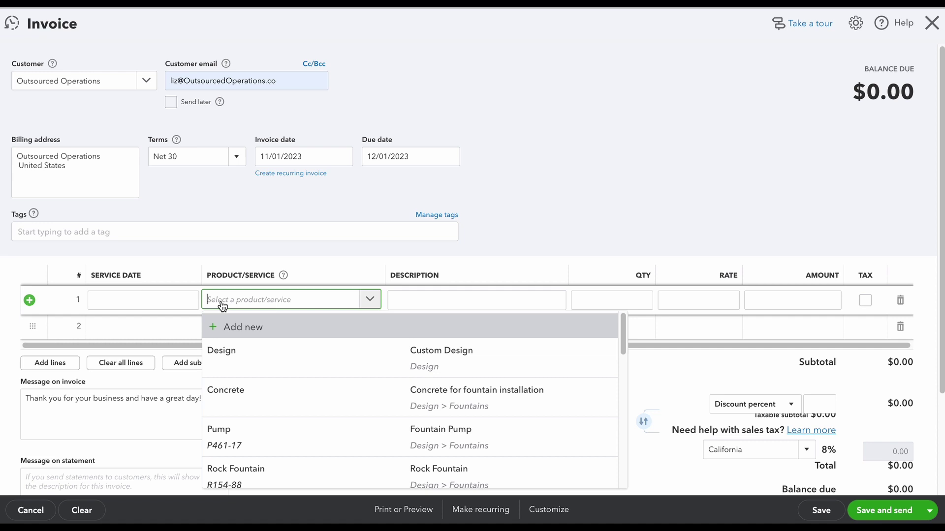
{"action": "type", "text": "Monthly Accounting"}
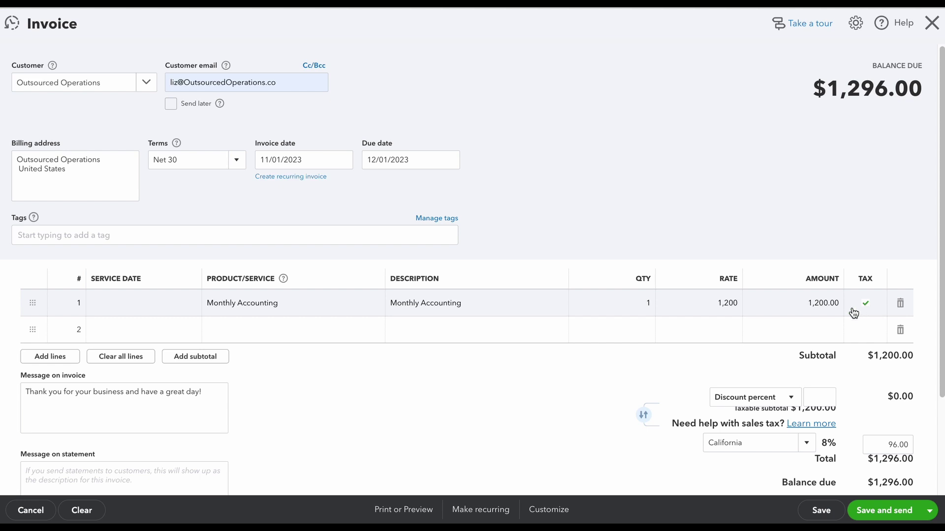
{"action": "left_click", "coordinate": [865, 303]}
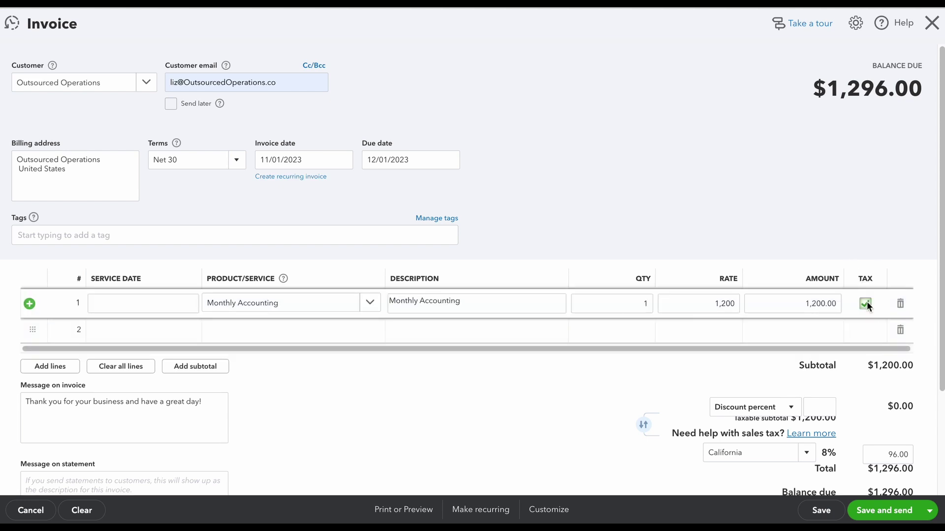
{"action": "left_click", "coordinate": [865, 303]}
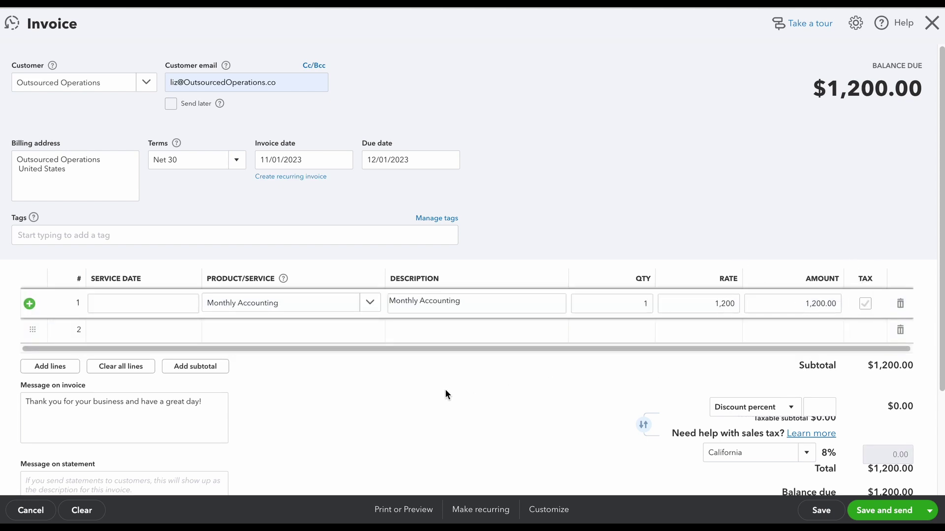
{"action": "scroll", "coordinate": [347, 384], "scroll_direction": "down", "scroll_amount": 1}
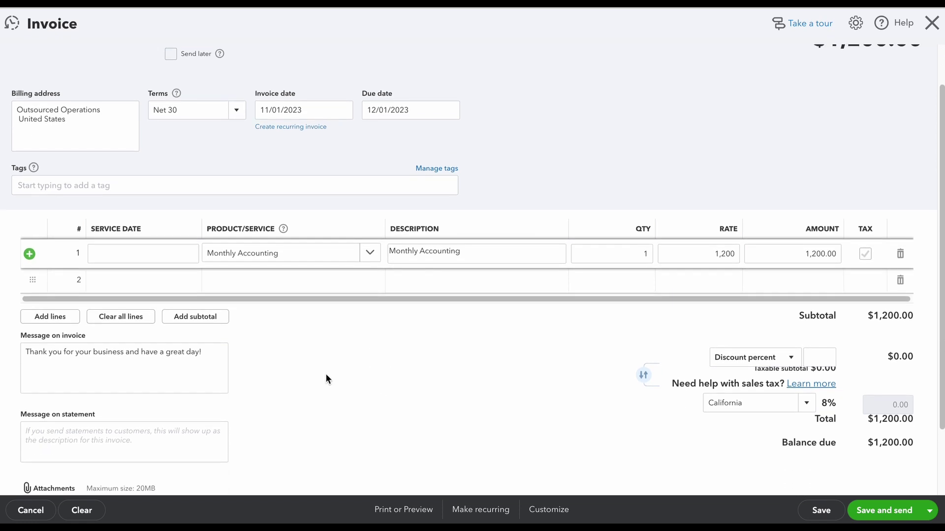
{"action": "left_click", "coordinate": [177, 369]}
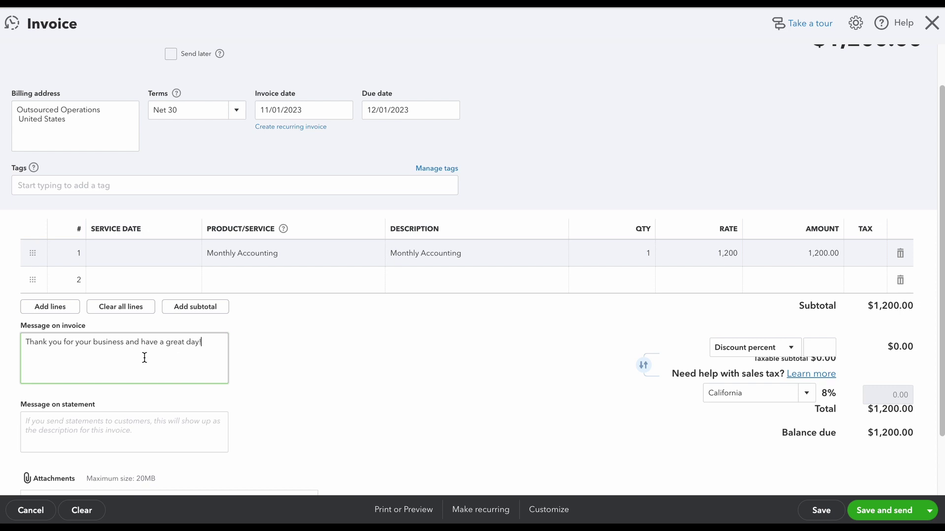
{"action": "scroll", "coordinate": [144, 374], "scroll_direction": "down", "scroll_amount": 1}
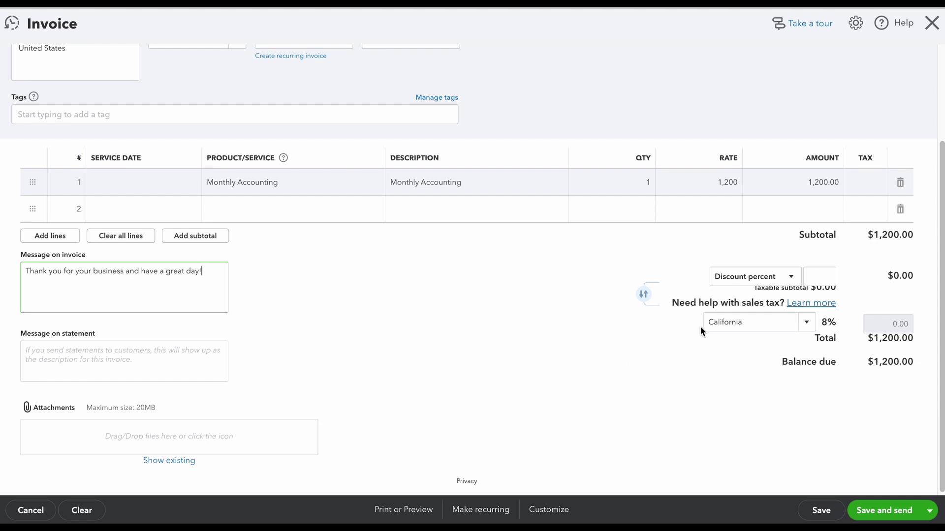
{"action": "left_click", "coordinate": [792, 278]}
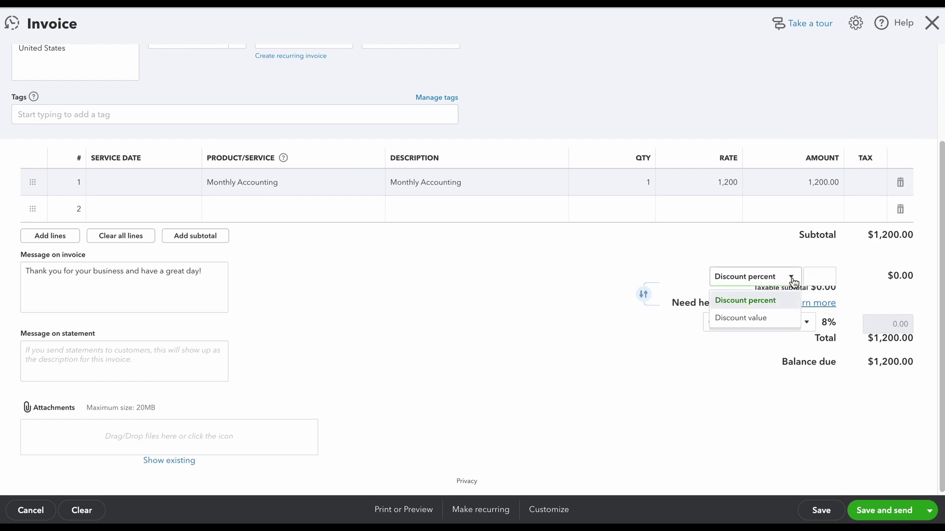
{"action": "left_click", "coordinate": [772, 391]}
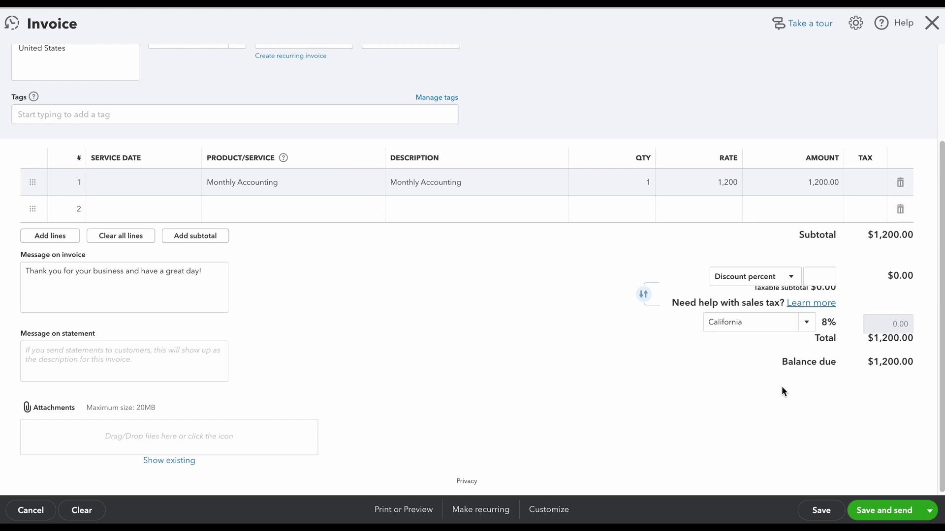
{"action": "left_click", "coordinate": [808, 329]}
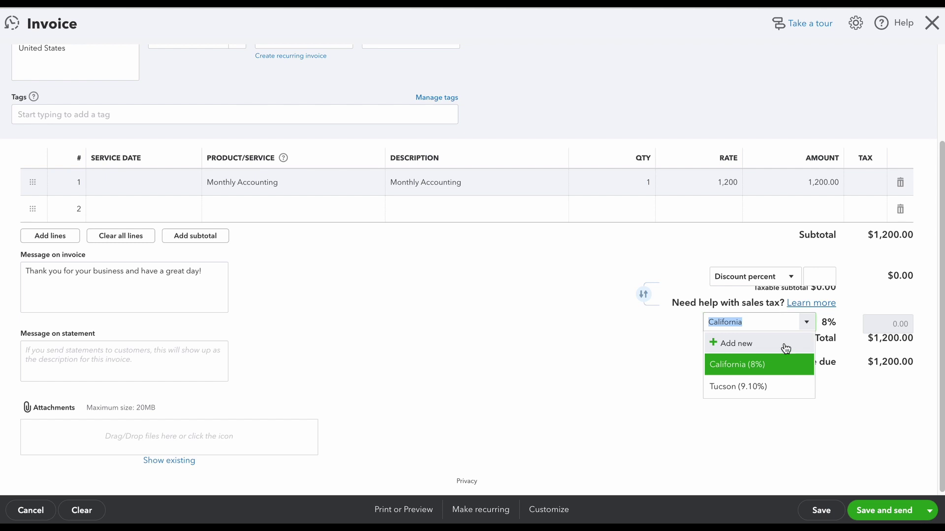
{"action": "left_click", "coordinate": [616, 390]}
Preview the invoice as a PDF, review it, then close the preview.
{"action": "scroll", "coordinate": [757, 369], "scroll_direction": "up", "scroll_amount": 3}
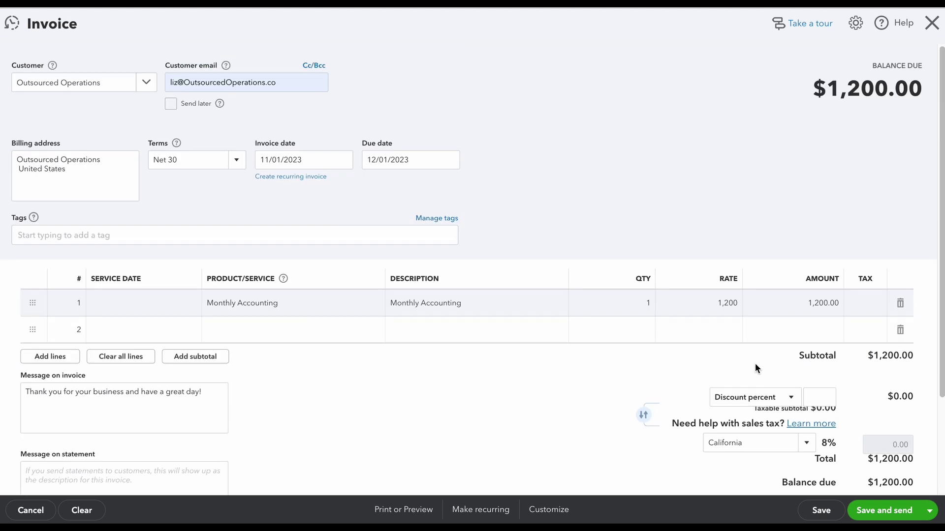
{"action": "scroll", "coordinate": [487, 384], "scroll_direction": "down", "scroll_amount": 3}
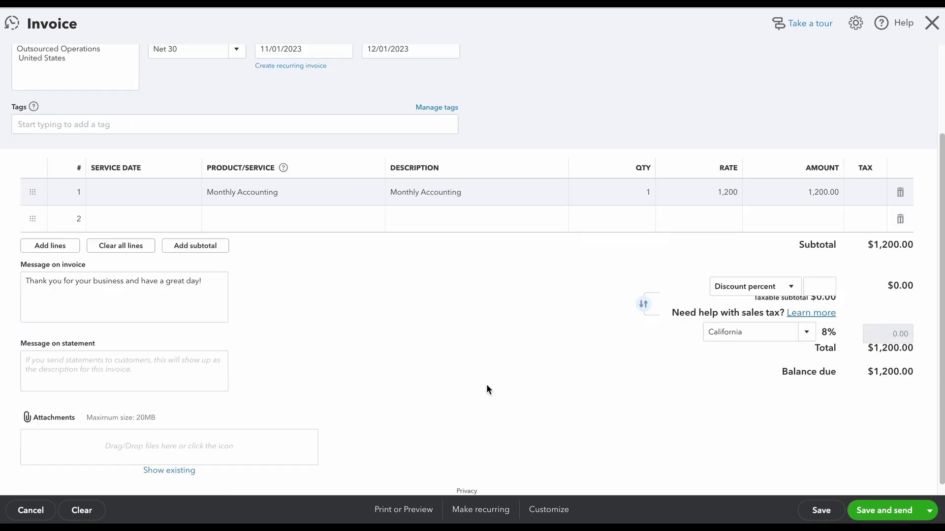
{"action": "left_click", "coordinate": [392, 512]}
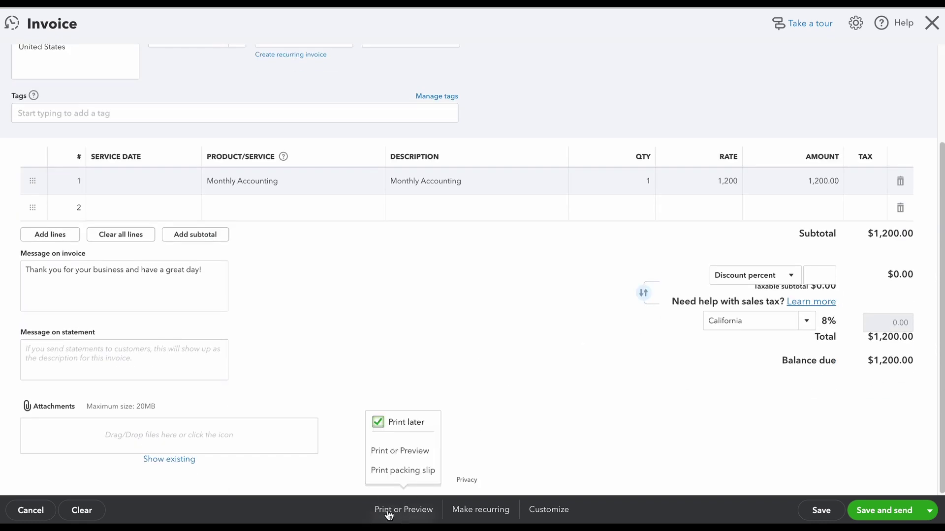
{"action": "left_click", "coordinate": [409, 452]}
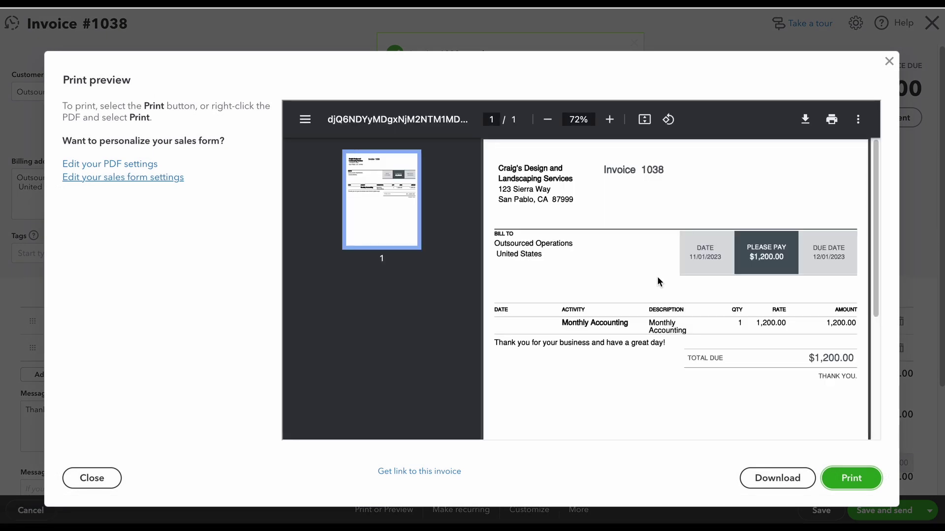
{"action": "scroll", "coordinate": [658, 278], "scroll_direction": "down", "scroll_amount": 4}
{"action": "scroll", "coordinate": [663, 287], "scroll_direction": "up", "scroll_amount": 4}
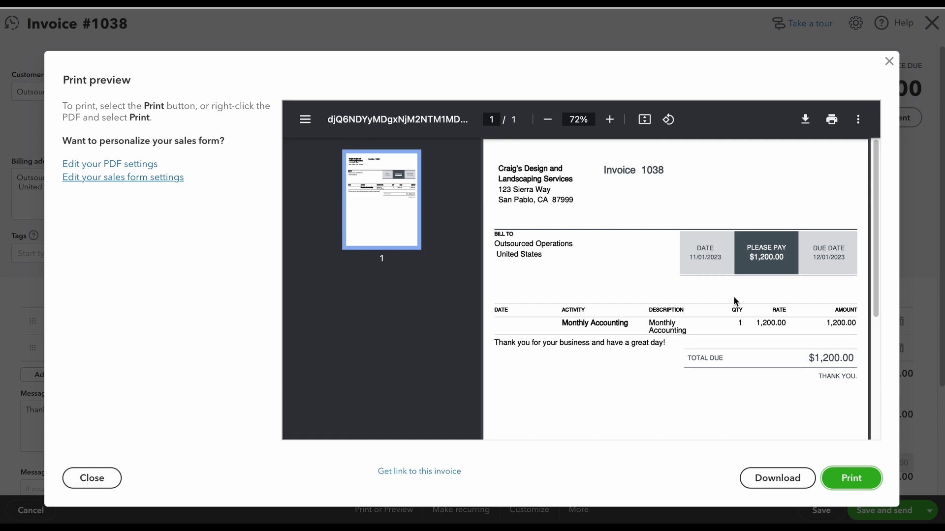
{"action": "left_click", "coordinate": [889, 61]}
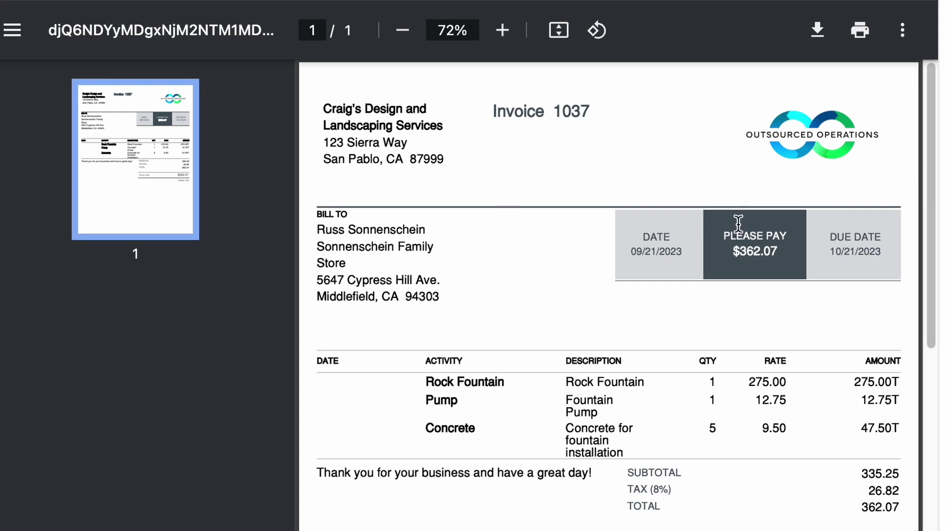
{"action": "scroll", "coordinate": [698, 228], "scroll_direction": "down", "scroll_amount": 4}
{"action": "scroll", "coordinate": [723, 285], "scroll_direction": "down", "scroll_amount": 1}
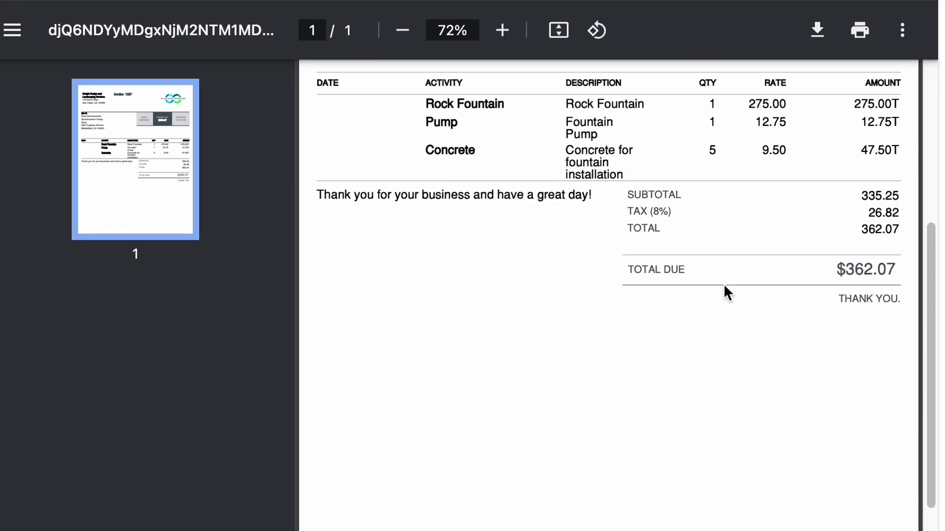
{"action": "scroll", "coordinate": [724, 291], "scroll_direction": "up", "scroll_amount": 5}
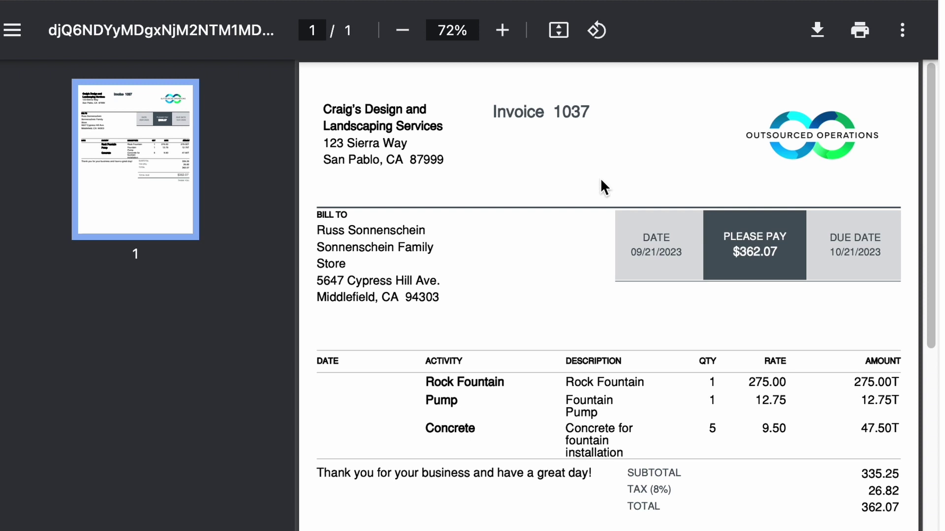
{"action": "scroll", "coordinate": [745, 372], "scroll_direction": "down", "scroll_amount": 2}
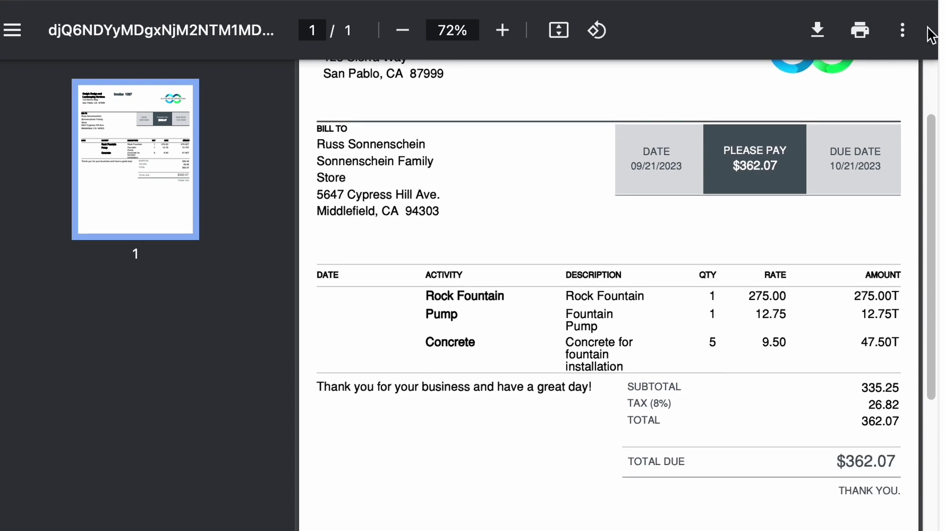